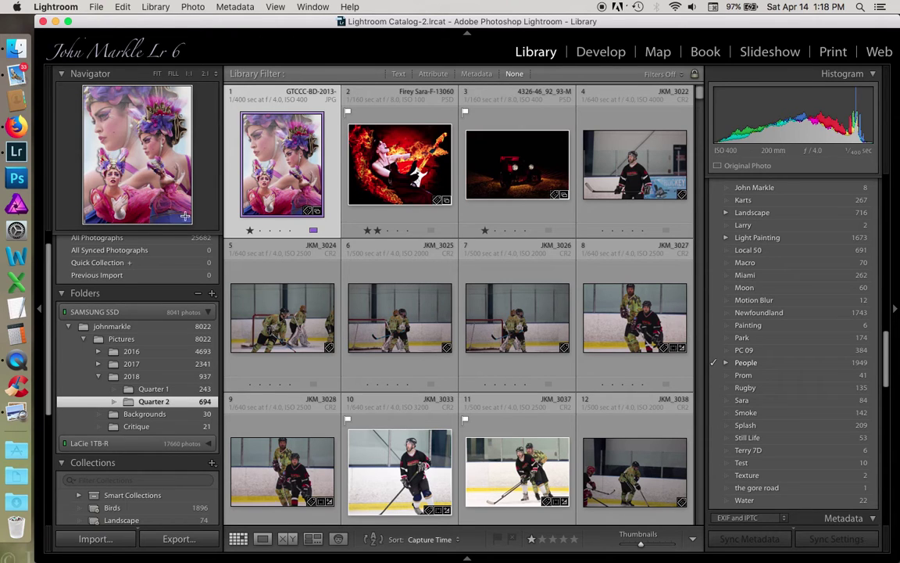
# Open the Import dialog, set to copy from LEXAR 1 to SAMSUNG SSD
pyautogui.click(94, 539)
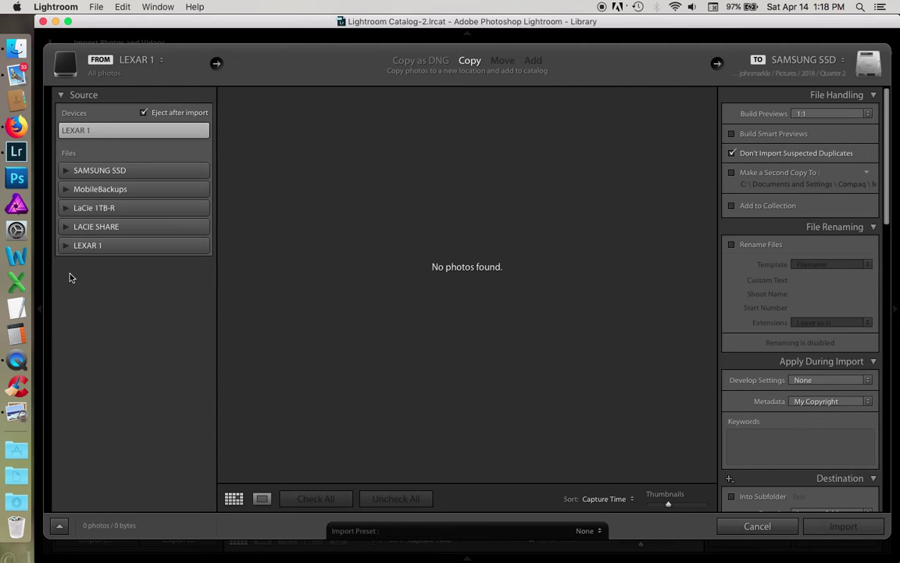
# Load the 20 photos (412 MB) from the LEXAR 1 card's DCIM folder as the import source
pyautogui.click(66, 247)
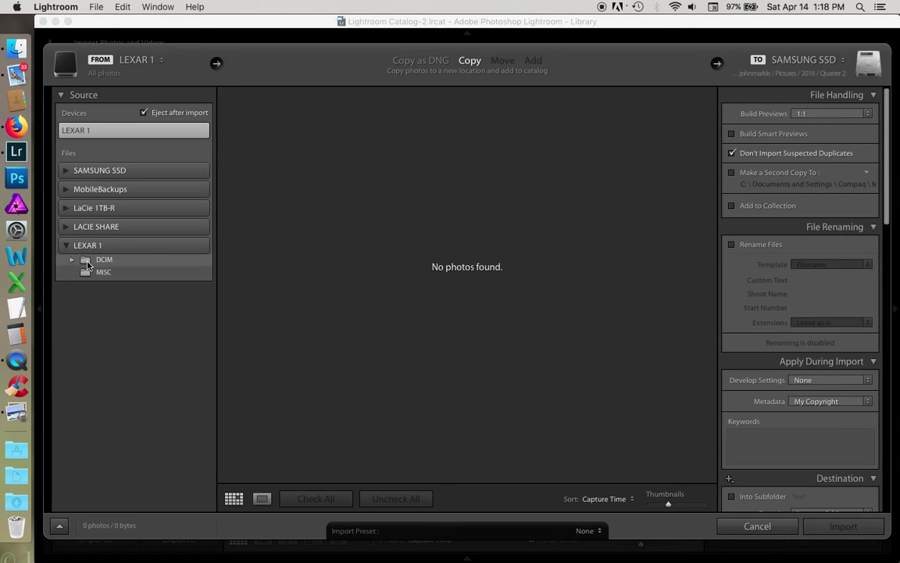
pyautogui.click(95, 259)
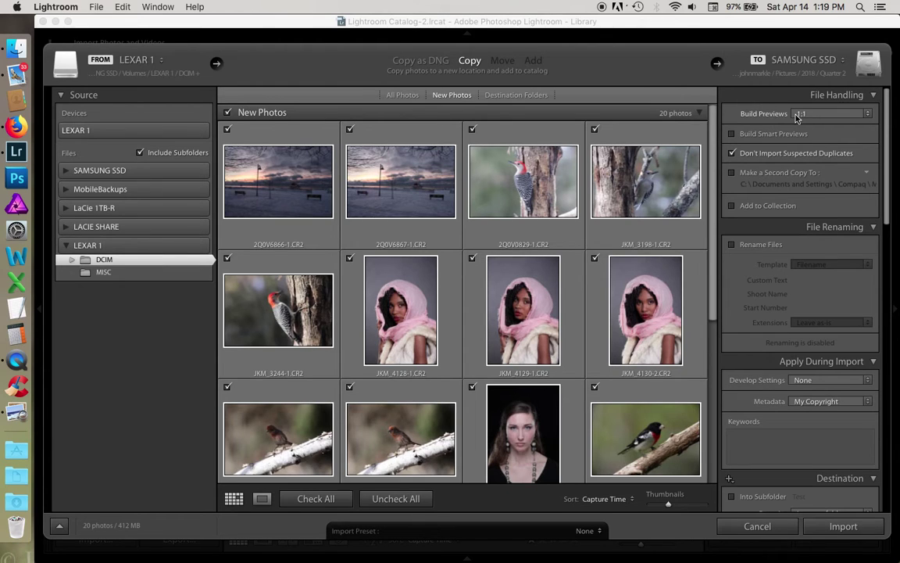
pyautogui.click(869, 116)
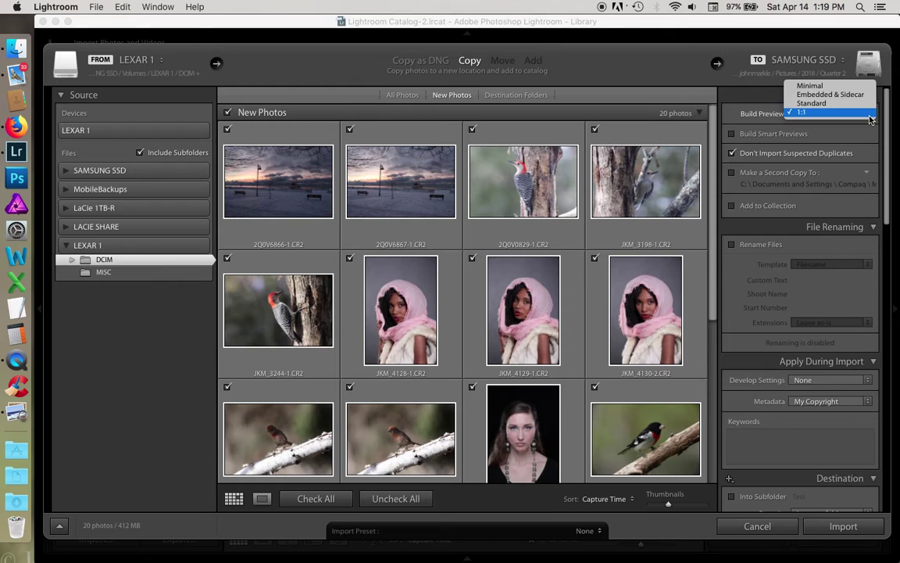
pyautogui.click(828, 113)
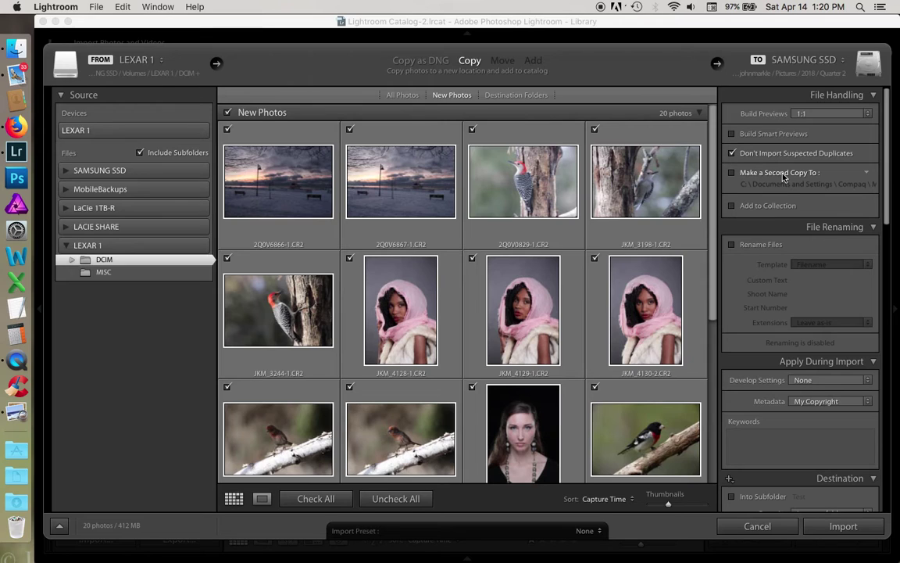
# Create a new collection named ECC and make it the collection the imported photos join
pyautogui.click(732, 207)
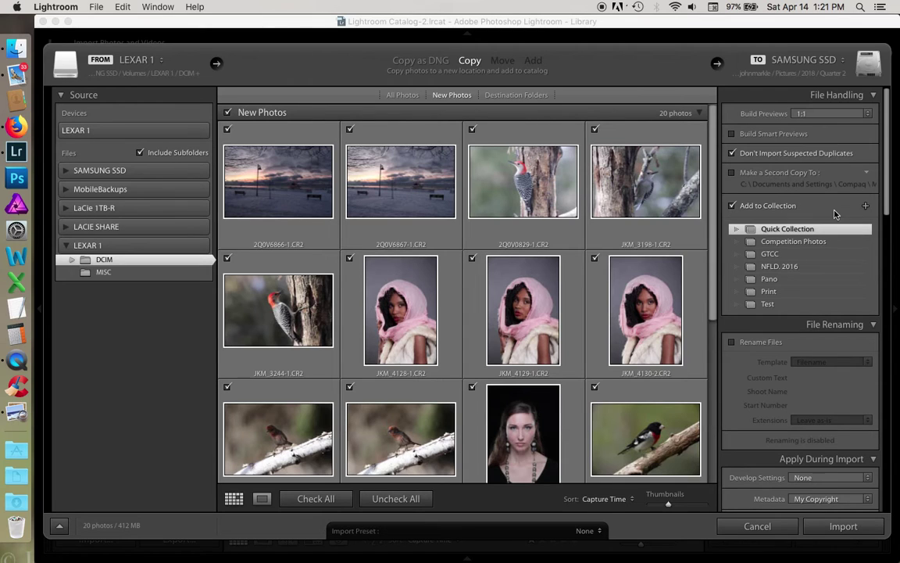
pyautogui.click(866, 207)
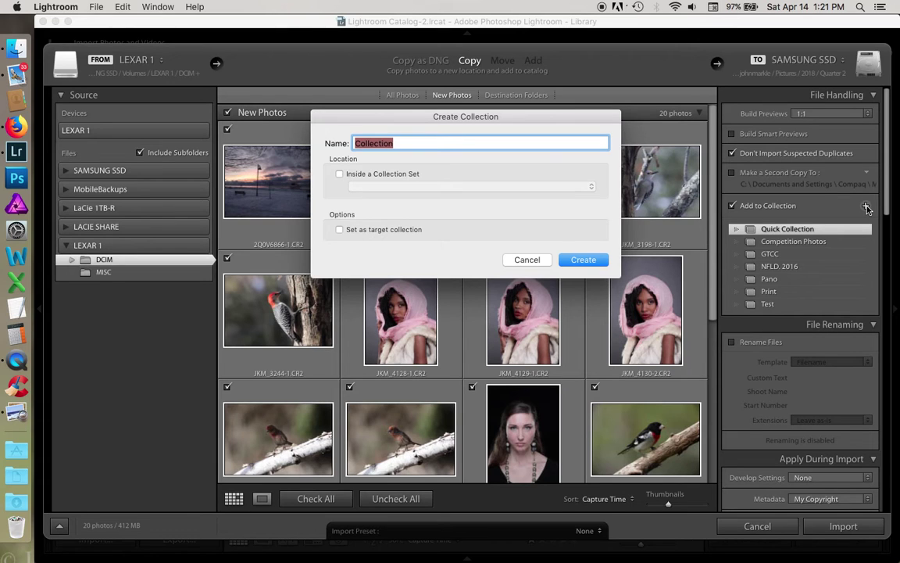
pyautogui.write('ECC')
pyautogui.press('Return')
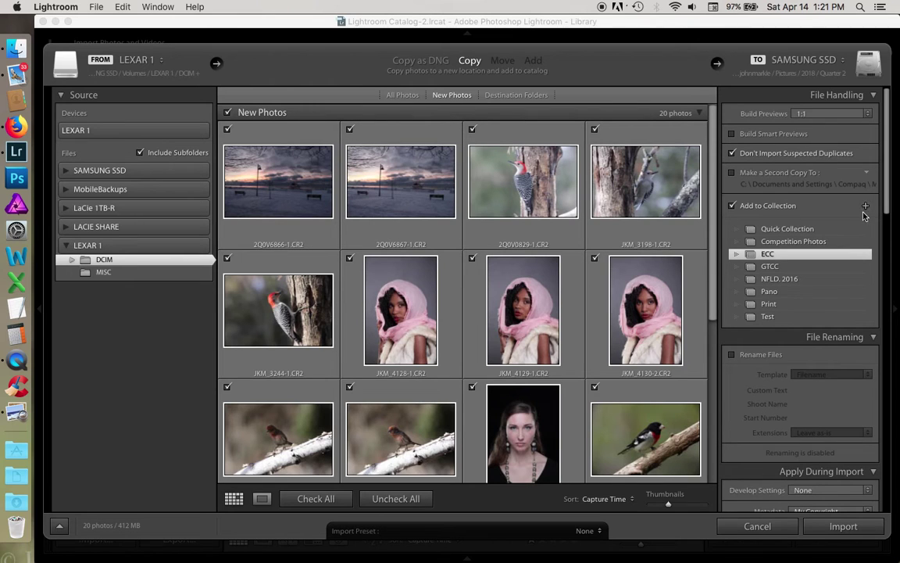
pyautogui.scroll(-5, 819, 298)
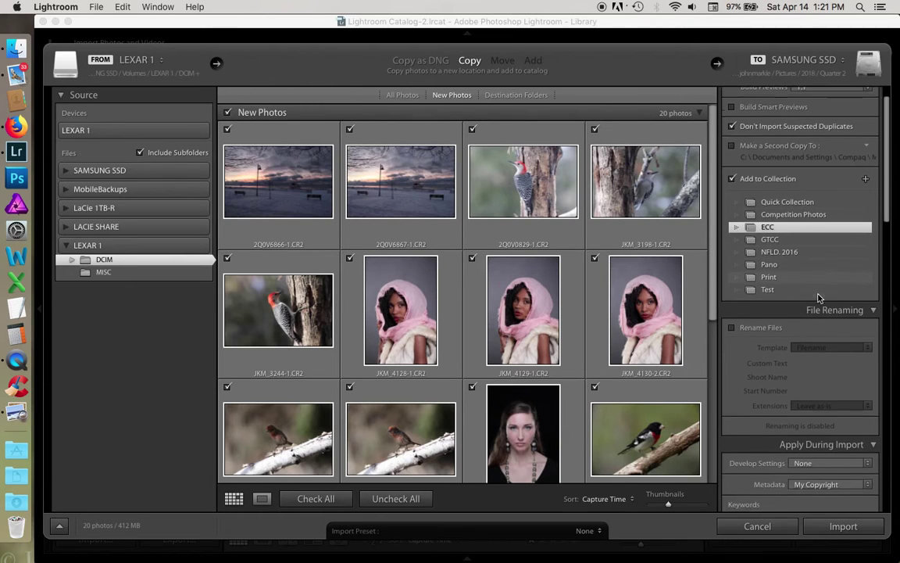
pyautogui.scroll(-5, 819, 297)
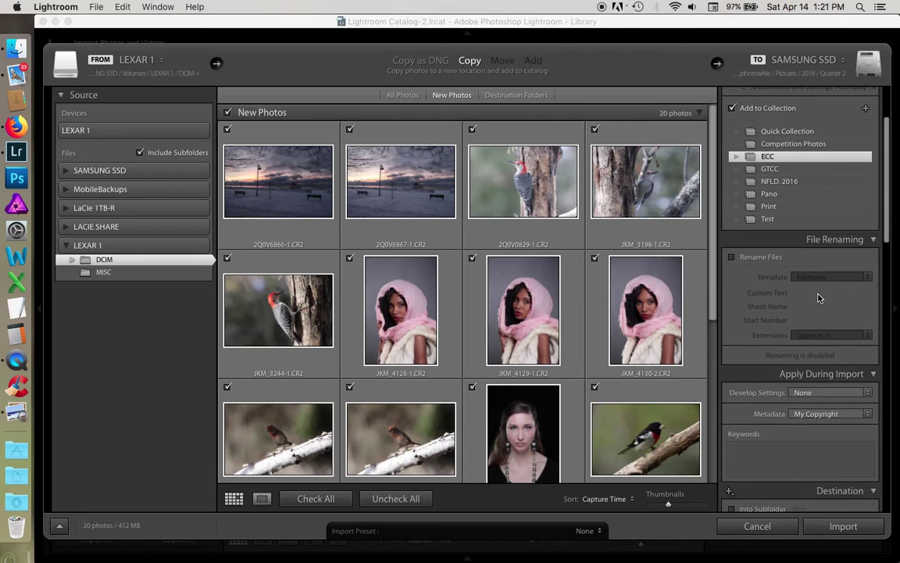
pyautogui.scroll(-1, 817, 296)
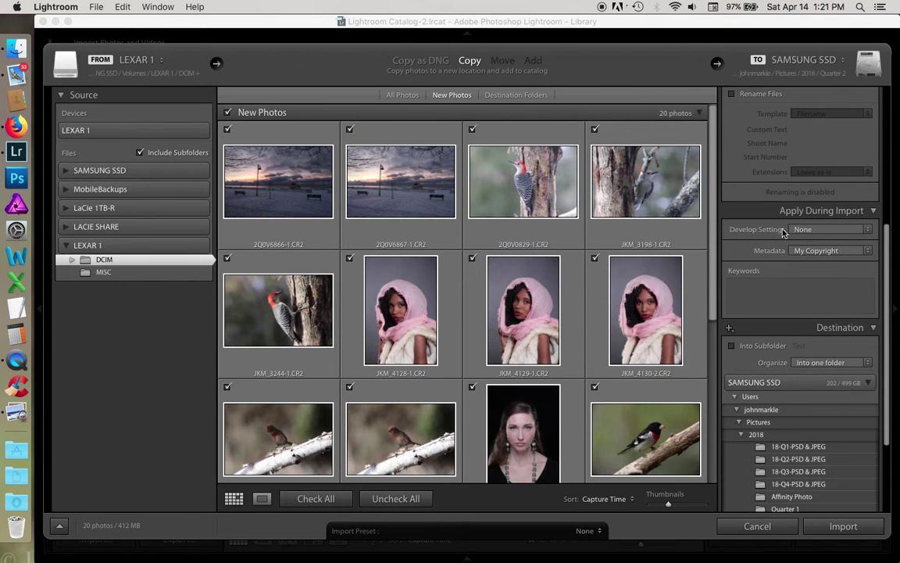
pyautogui.click(866, 230)
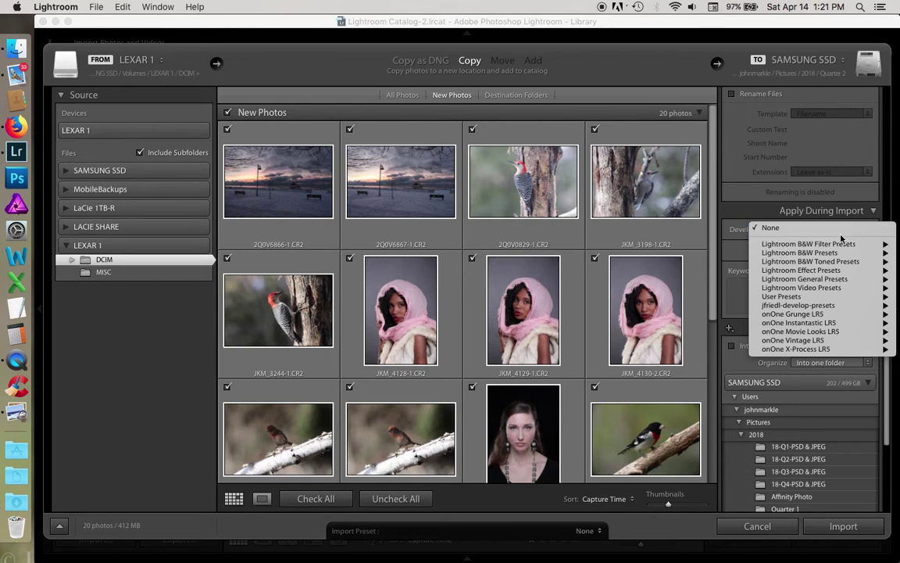
pyautogui.click(723, 227)
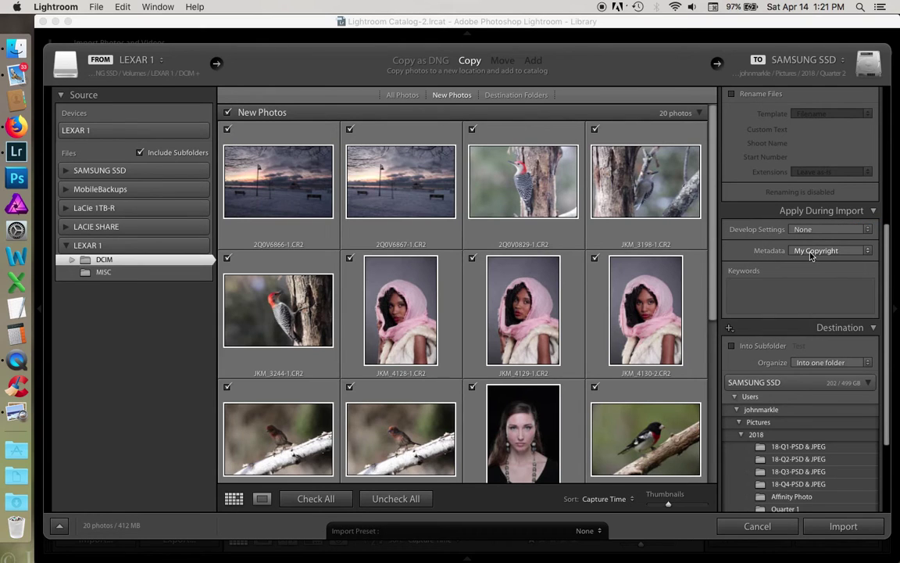
pyautogui.click(734, 284)
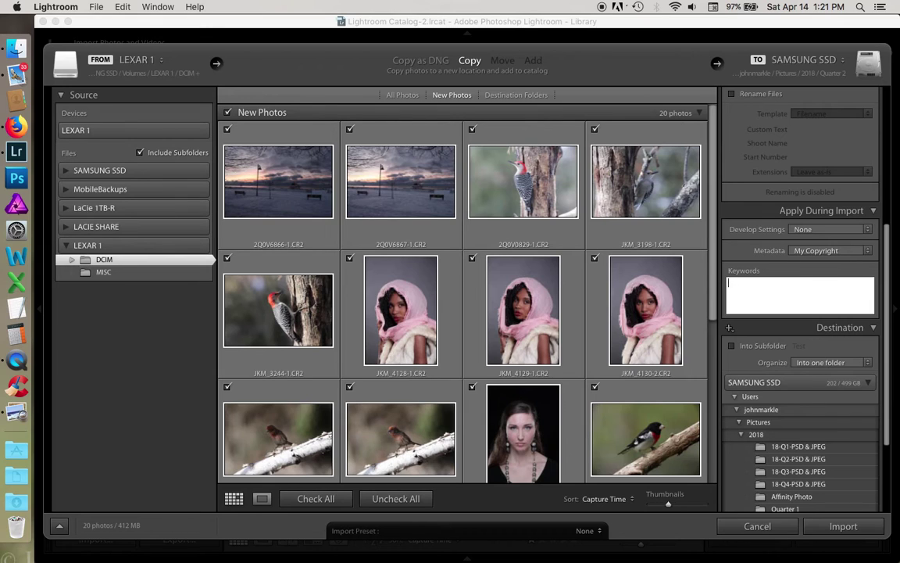
pyautogui.write('Landscape')
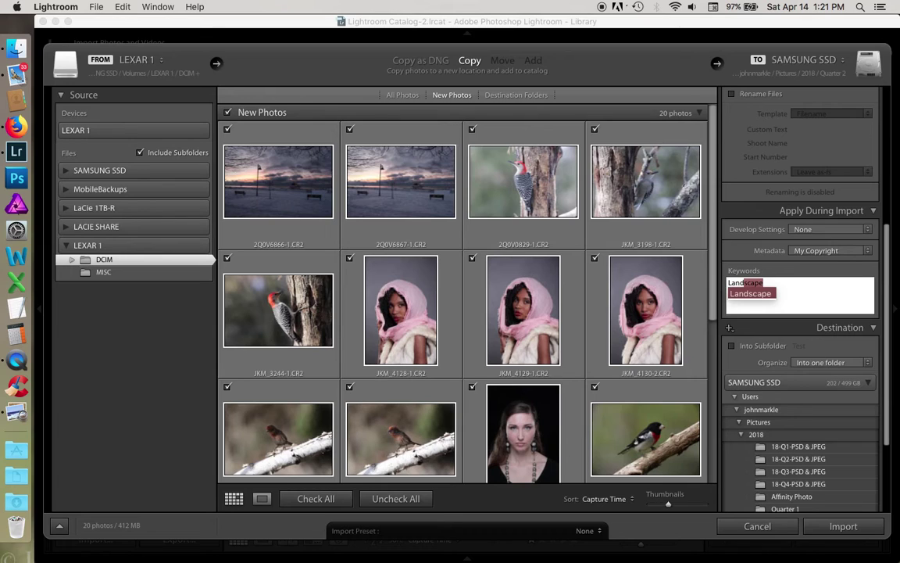
pyautogui.press('Return')
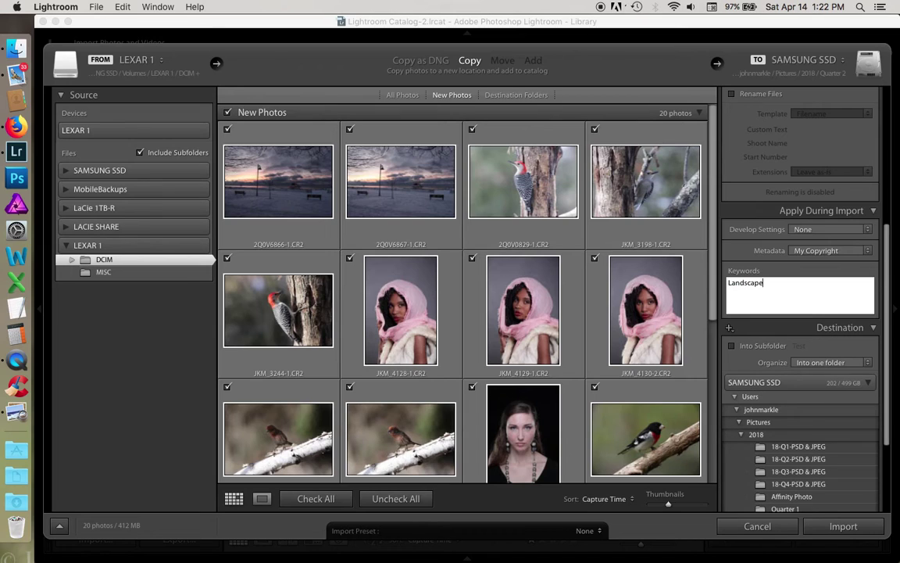
pyautogui.write(',People')
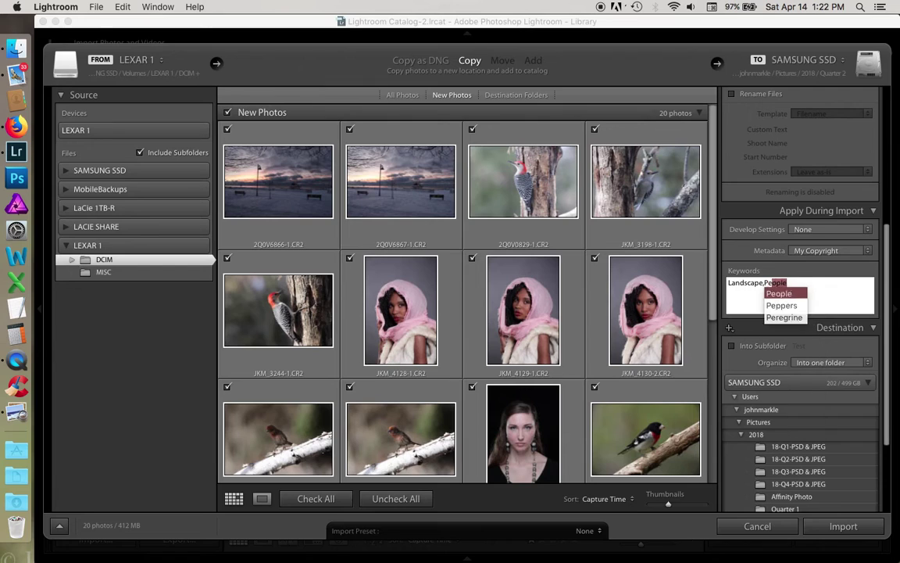
pyautogui.press('Return')
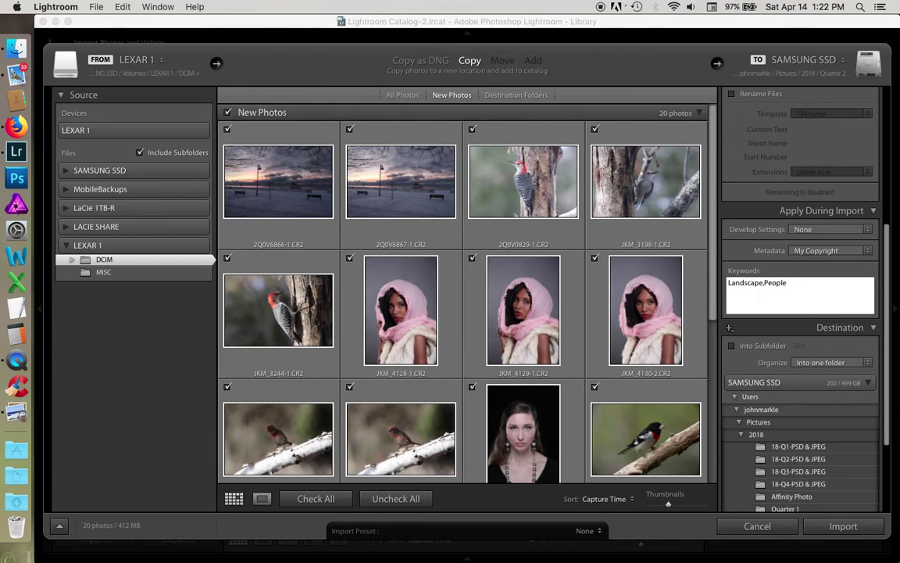
pyautogui.press('BackSpace')
pyautogui.press('BackSpace')
pyautogui.press('BackSpace')
pyautogui.press('BackSpace')
pyautogui.press('BackSpace')
pyautogui.press('BackSpace')
pyautogui.press('BackSpace')
pyautogui.press('BackSpace')
pyautogui.press('BackSpace')
pyautogui.press('BackSpace')
pyautogui.press('BackSpace')
pyautogui.press('BackSpace')
pyautogui.press('BackSpace')
pyautogui.press('BackSpace')
pyautogui.press('BackSpace')
pyautogui.press('BackSpace')
pyautogui.press('Tab')
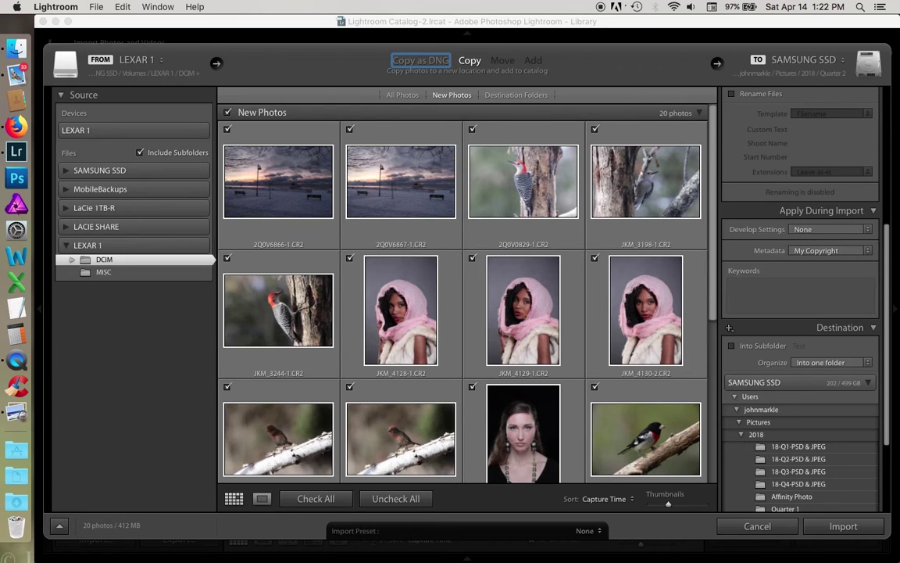
pyautogui.scroll(-3, 791, 291)
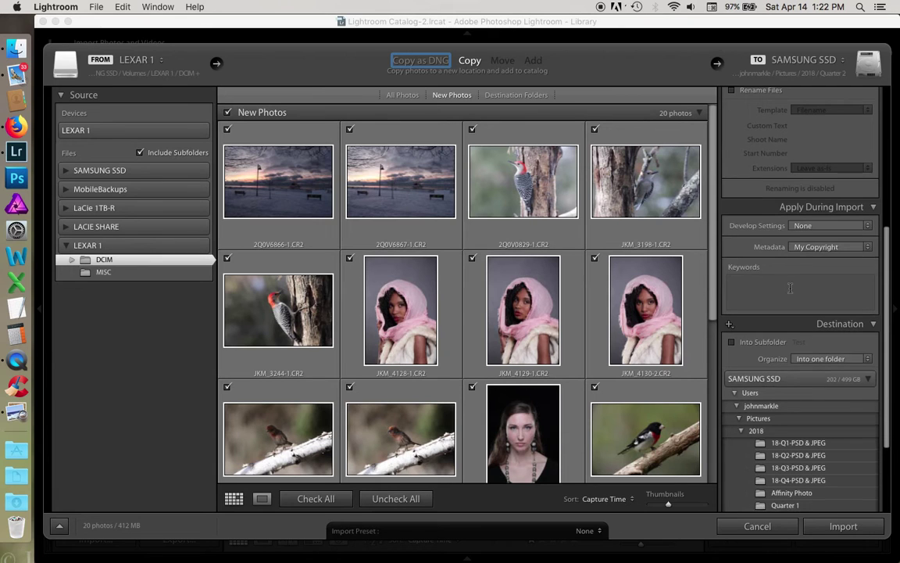
pyautogui.scroll(-3, 791, 290)
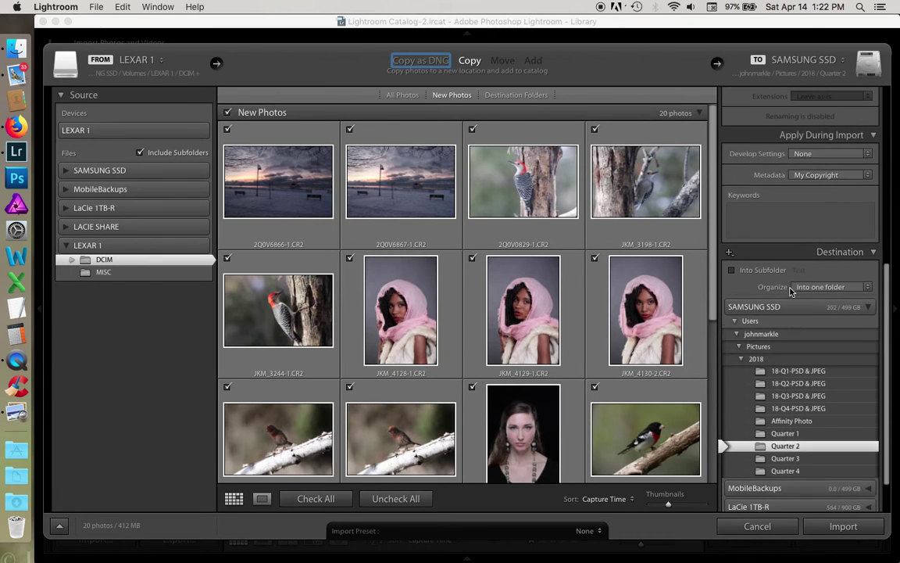
pyautogui.scroll(-2, 791, 290)
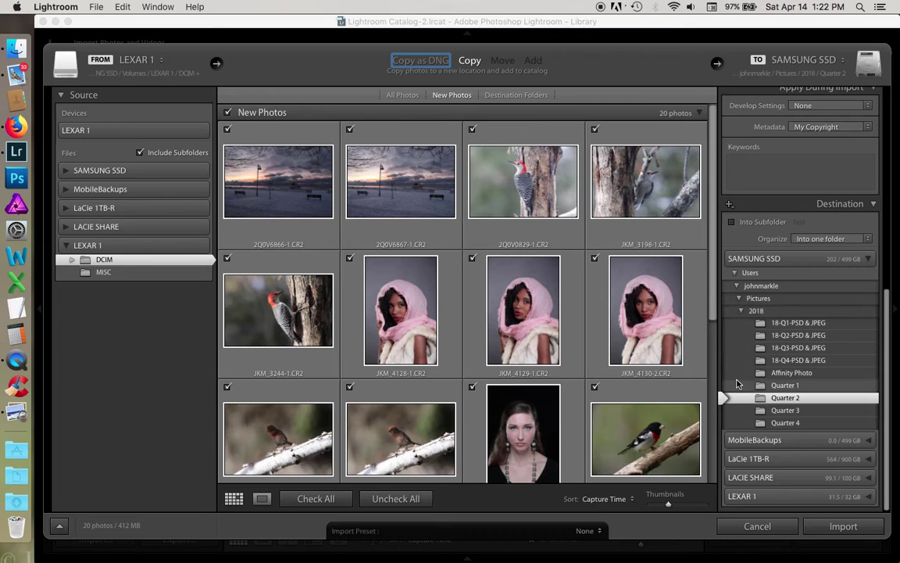
pyautogui.click(731, 222)
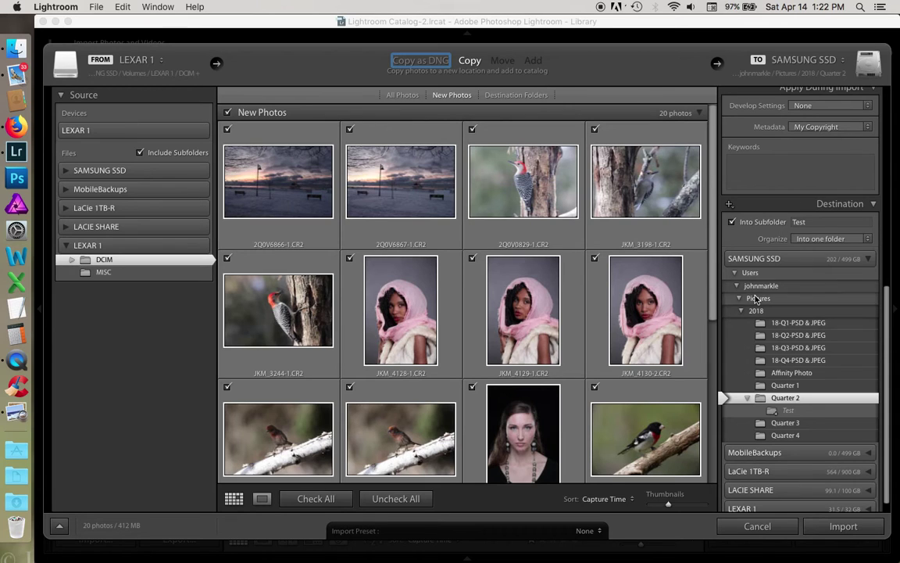
pyautogui.click(732, 222)
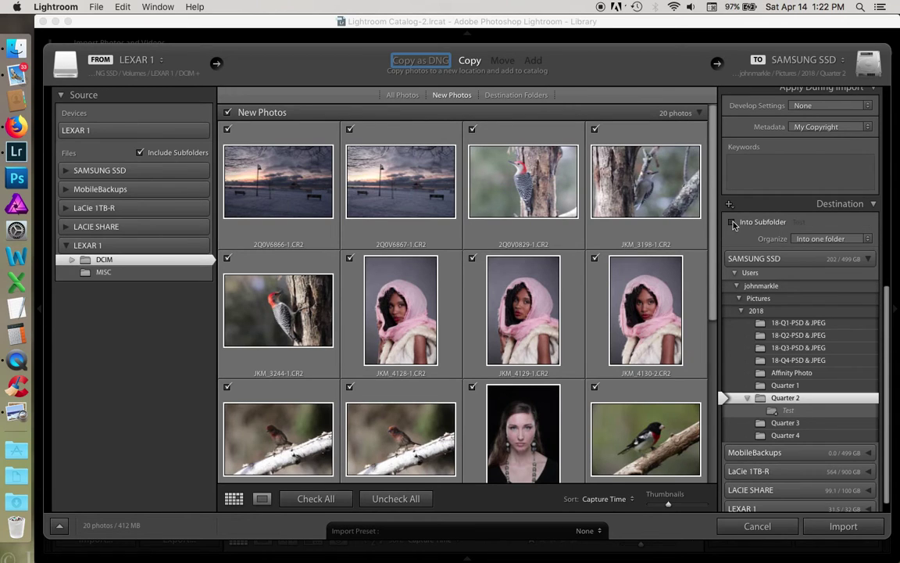
pyautogui.click(868, 241)
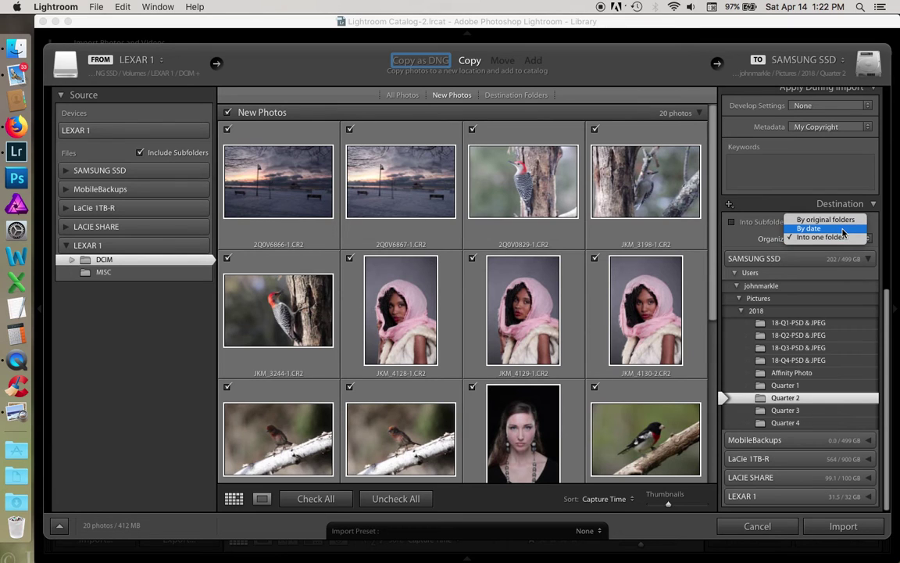
pyautogui.click(843, 229)
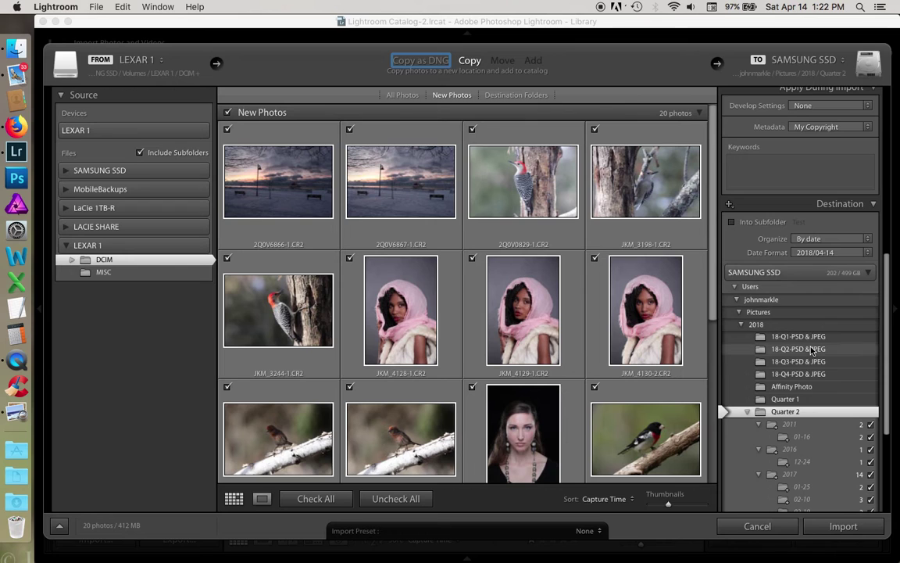
pyautogui.scroll(-5, 812, 351)
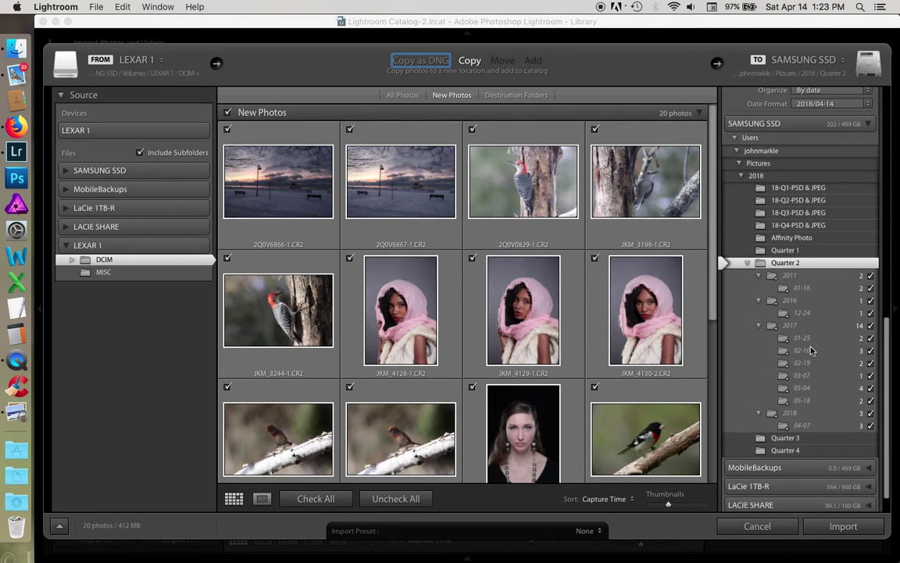
pyautogui.scroll(-1, 801, 313)
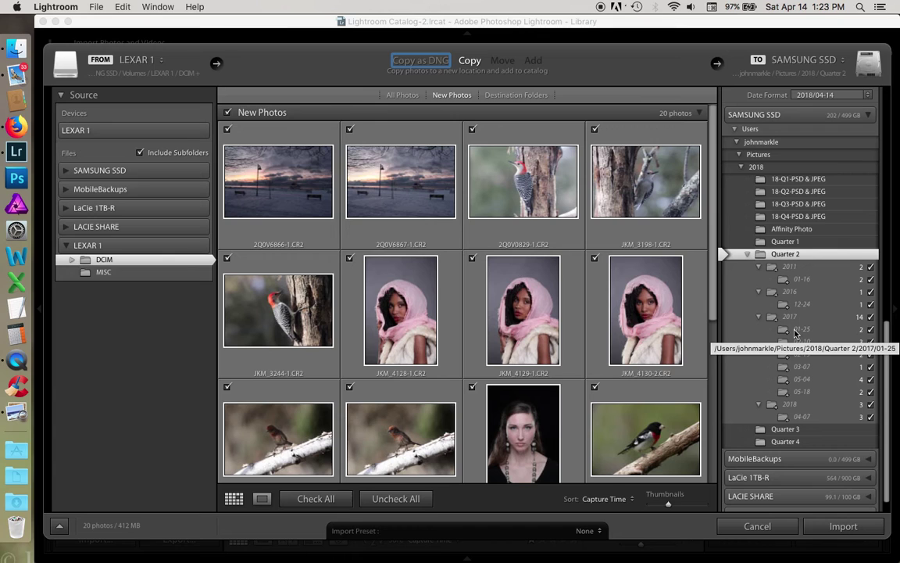
pyautogui.scroll(10, 805, 312)
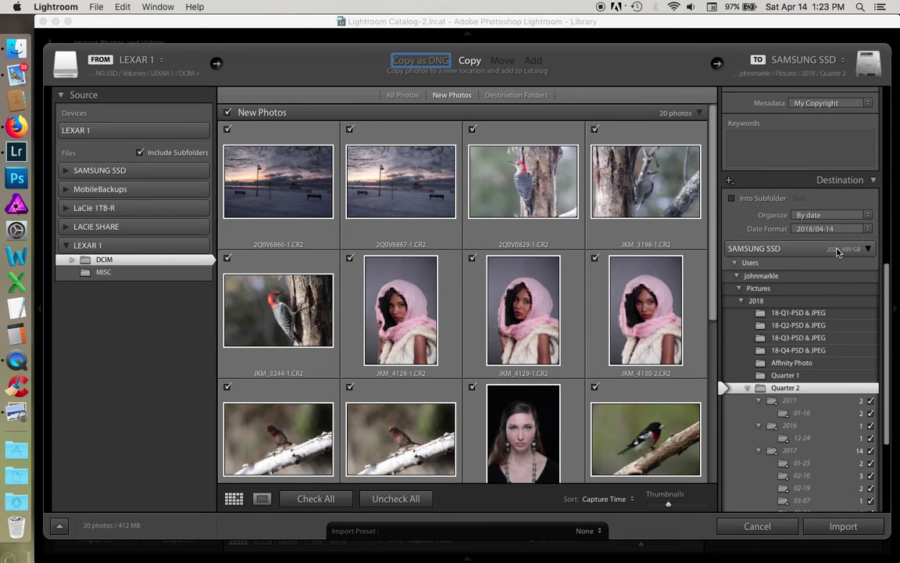
pyautogui.click(867, 216)
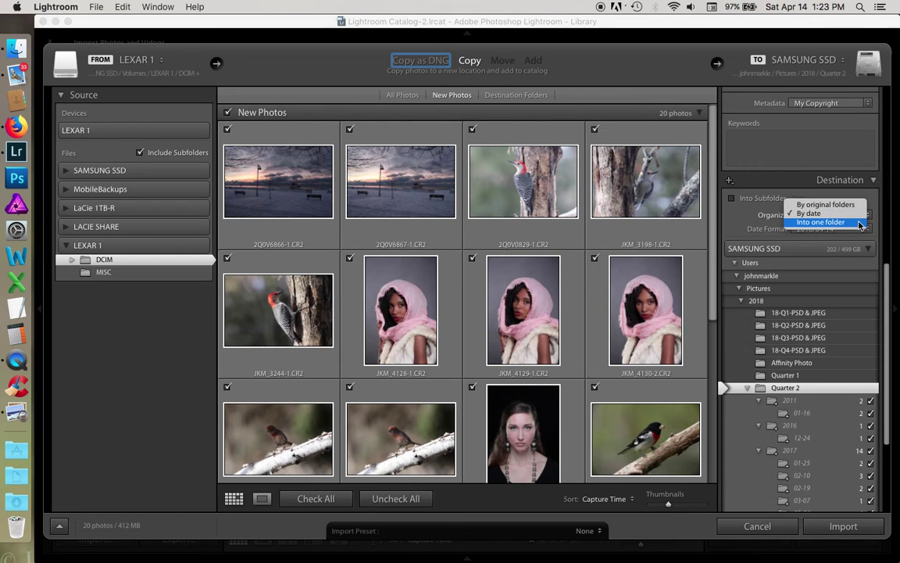
pyautogui.click(860, 223)
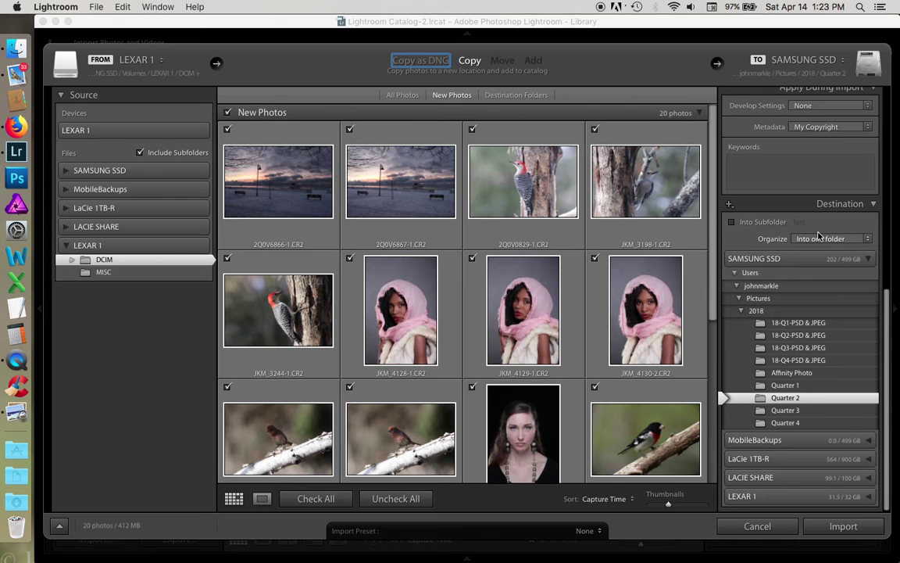
# Import the 20 checked photos into the Quarter 2 folder and the ECC collection
pyautogui.click(841, 527)
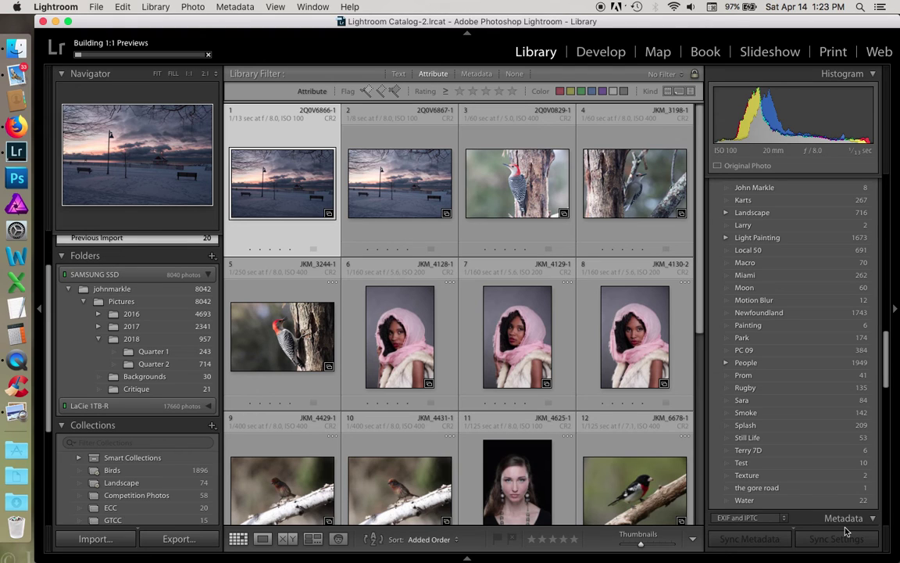
pyautogui.press('super+slash')
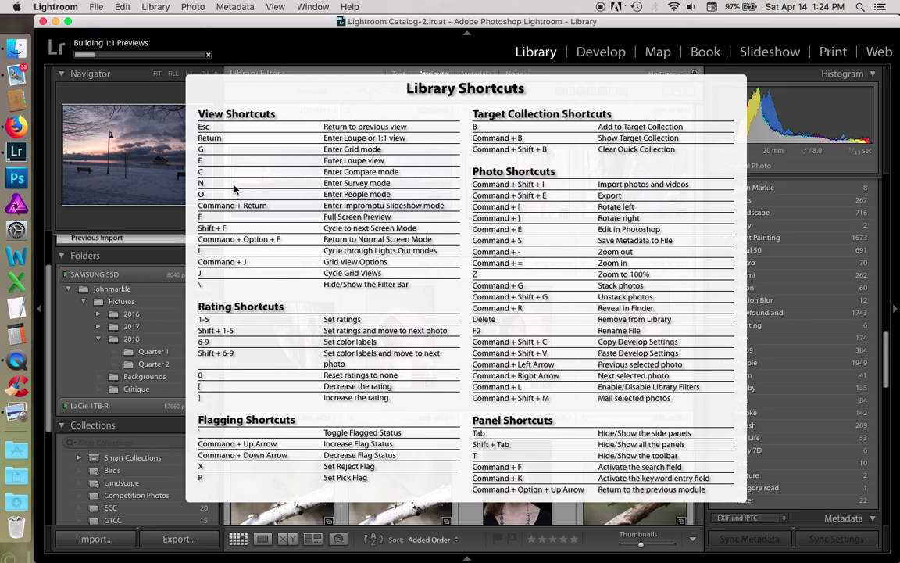
pyautogui.click(338, 102)
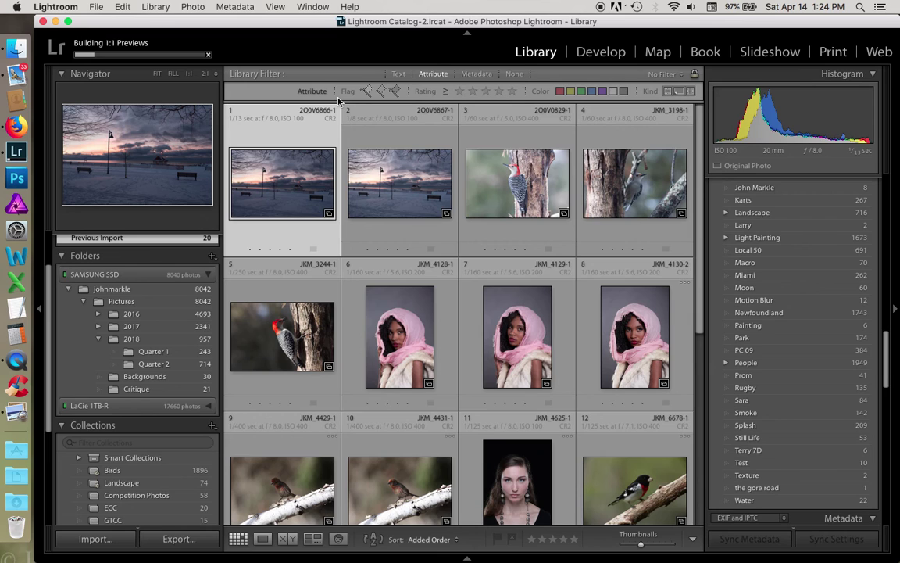
# View the winter sunset photo in Loupe, step to the woodpecker, toggle the panels, and return to Grid
pyautogui.doubleClick(279, 168)
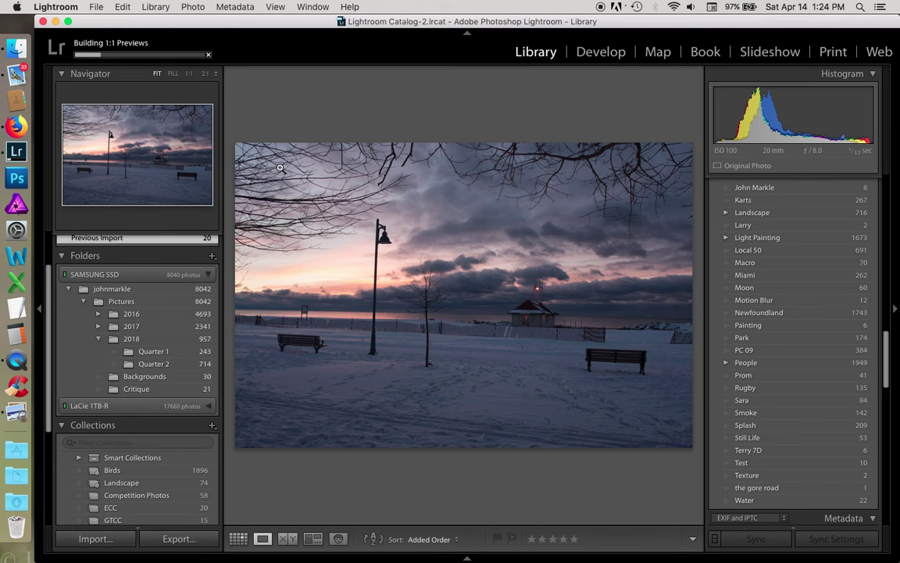
pyautogui.press('Right')
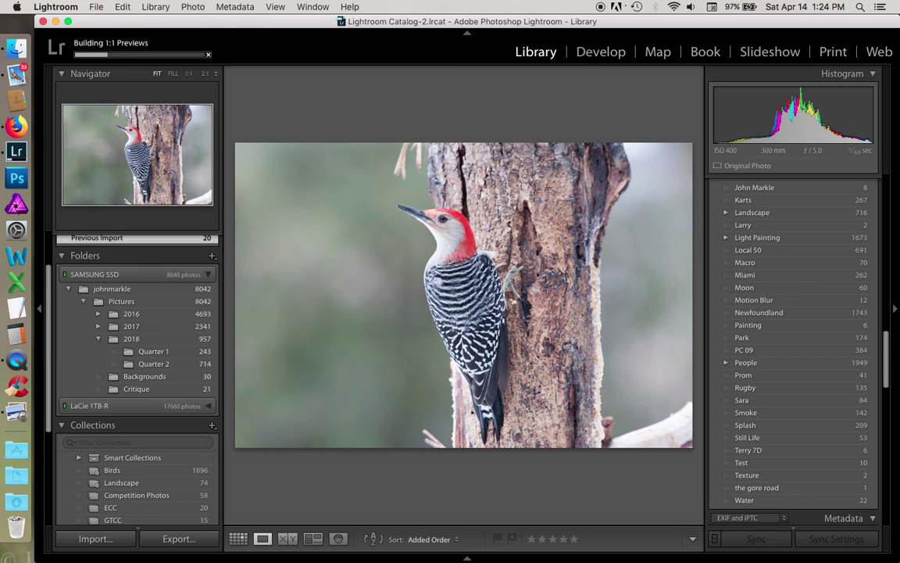
pyautogui.press('Tab')
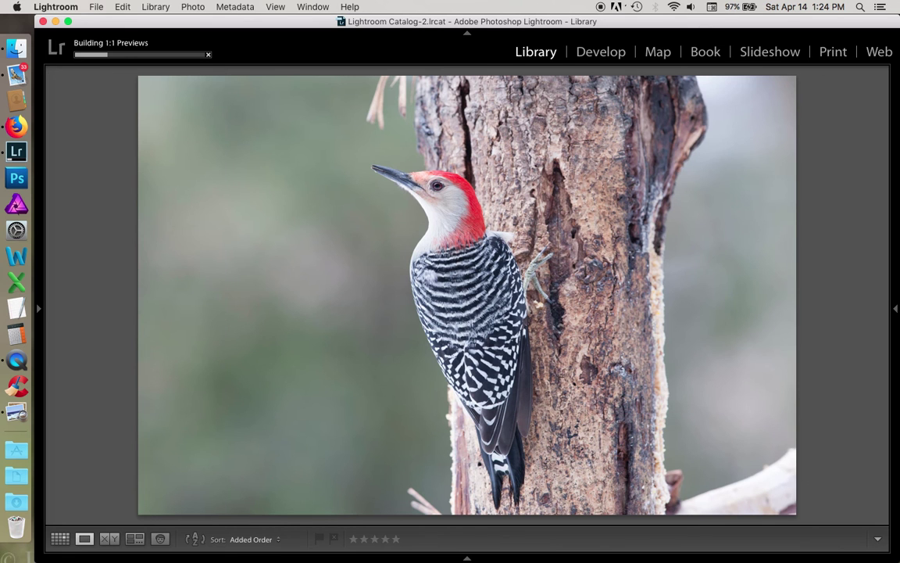
pyautogui.press('Tab')
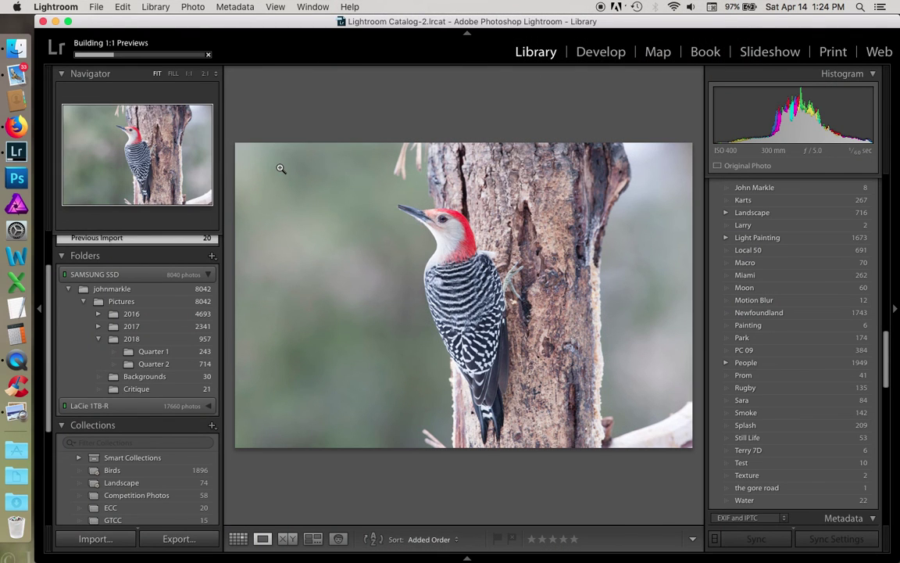
pyautogui.press('g')
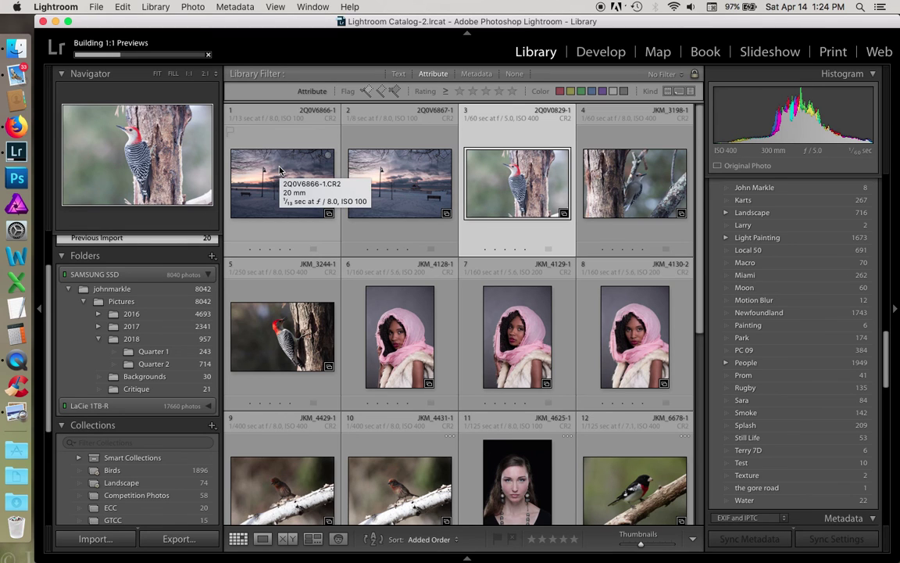
# Show the woodpecker photo in Loupe and cycle the info overlay until it is hidden
pyautogui.press('e')
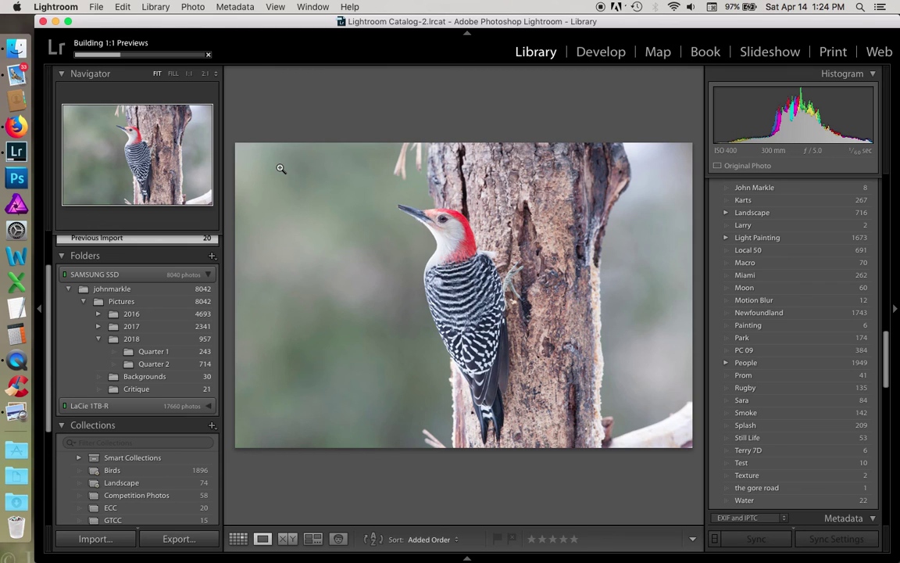
pyautogui.press('i')
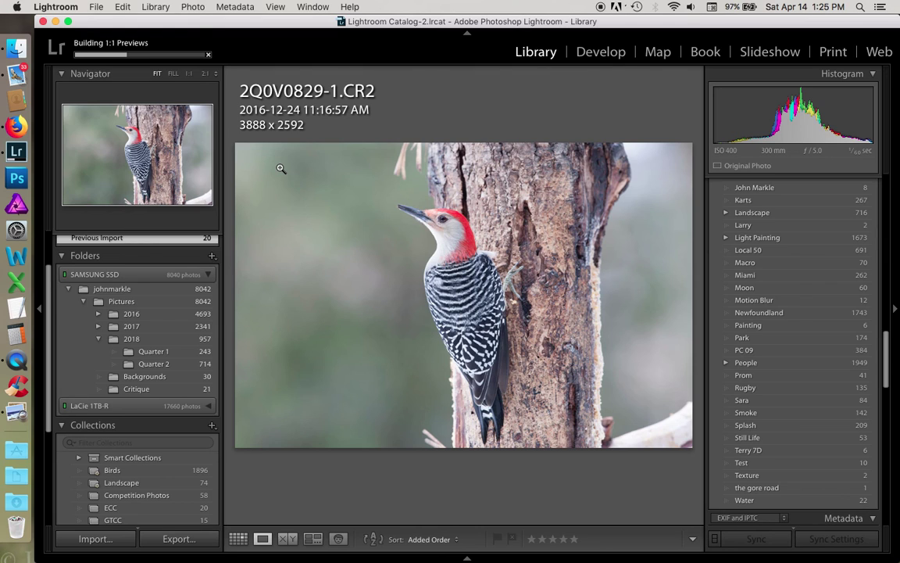
pyautogui.press('i')
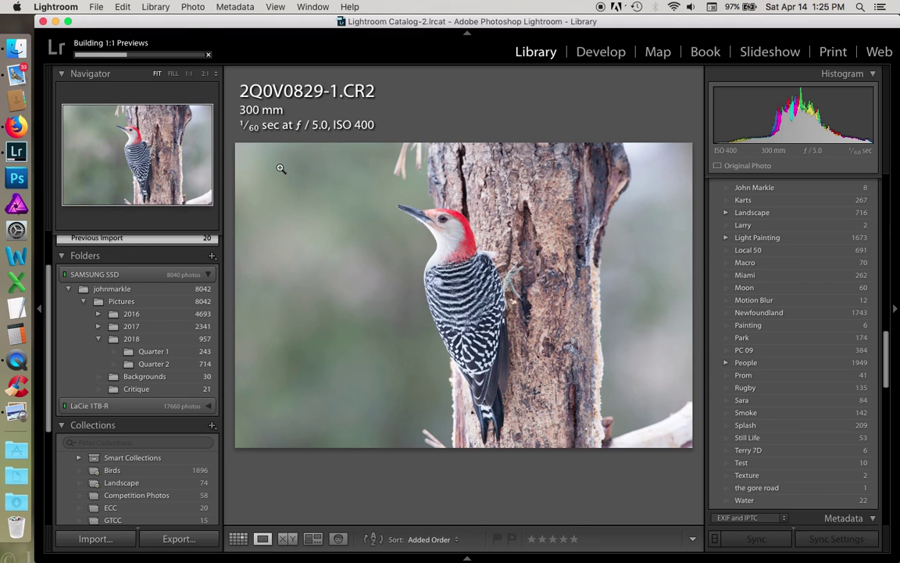
pyautogui.press('i')
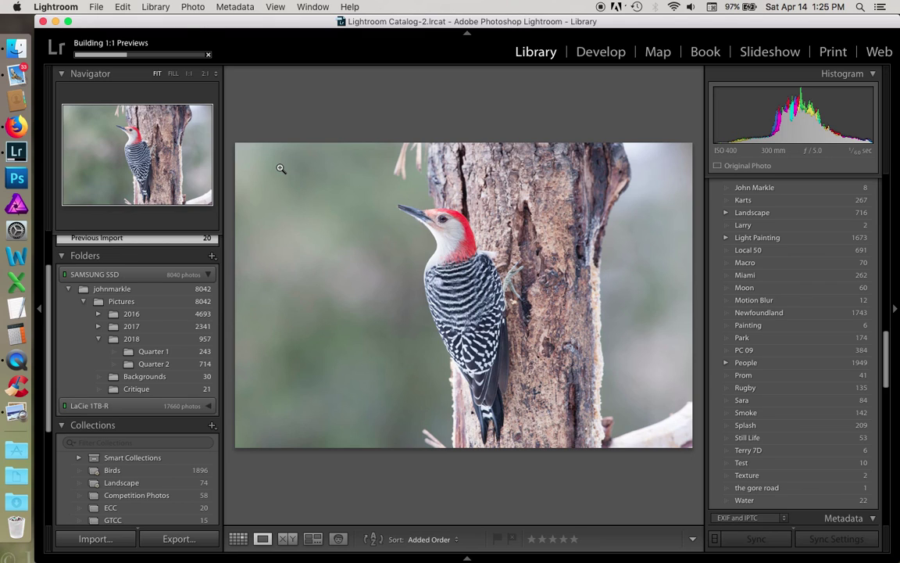